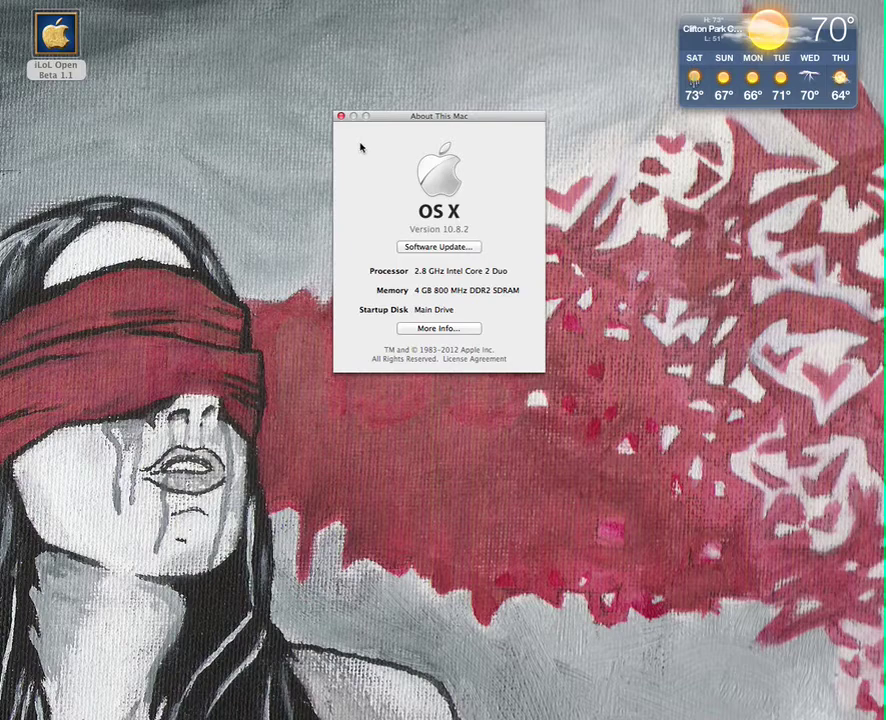
Close About This Mac, highlight the topic's Easy Solution instructions, and go to the Downloads page
{"action": "left_click", "coordinate": [340, 116]}
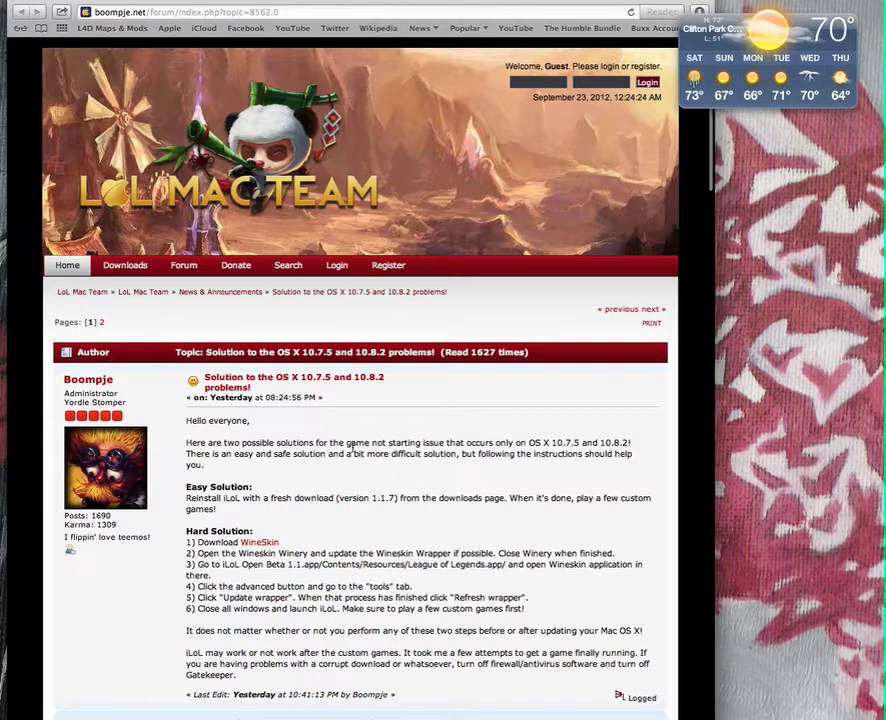
{"action": "scroll", "coordinate": [348, 452], "scroll_direction": "down", "scroll_amount": 1}
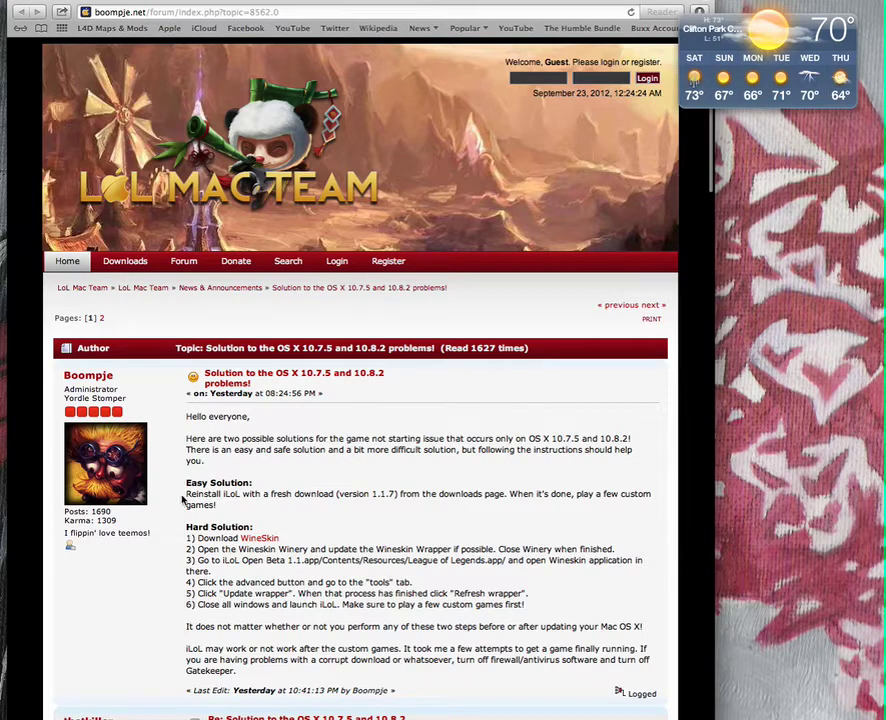
{"action": "left_click_drag", "start_coordinate": [185, 485], "coordinate": [228, 505]}
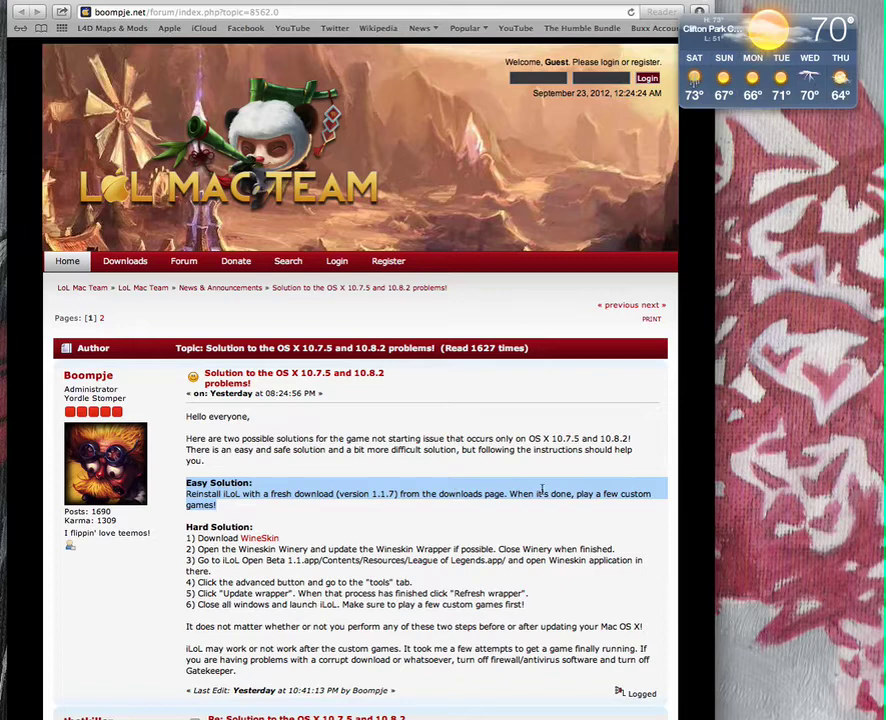
{"action": "left_click", "coordinate": [126, 262]}
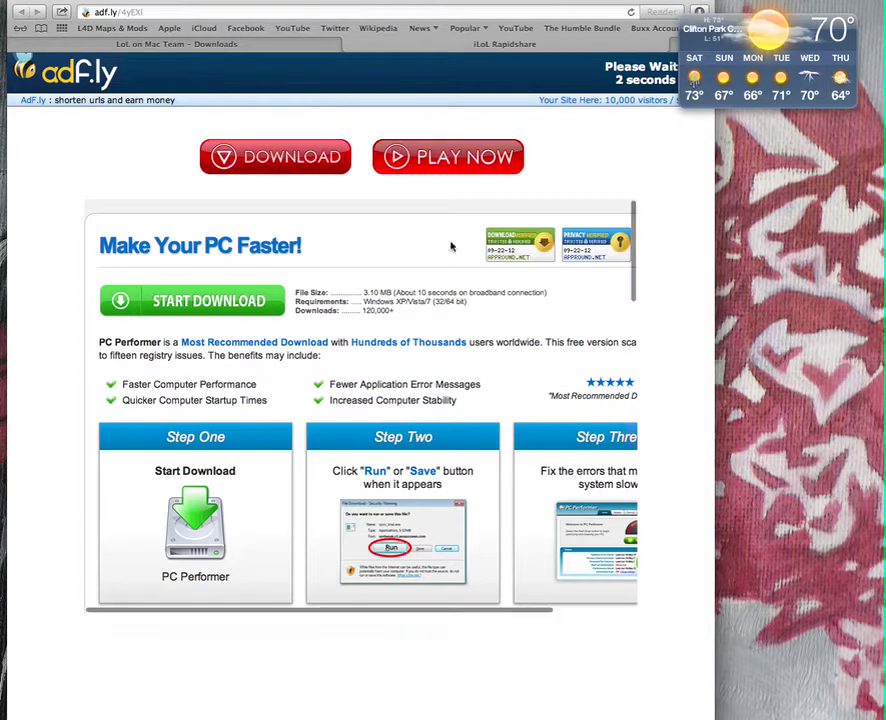
Skip the adf.ly ad to reach the RapidShare download for iLoL Open Beta 1.1.7 Installer.dmg
{"action": "left_click", "coordinate": [628, 76]}
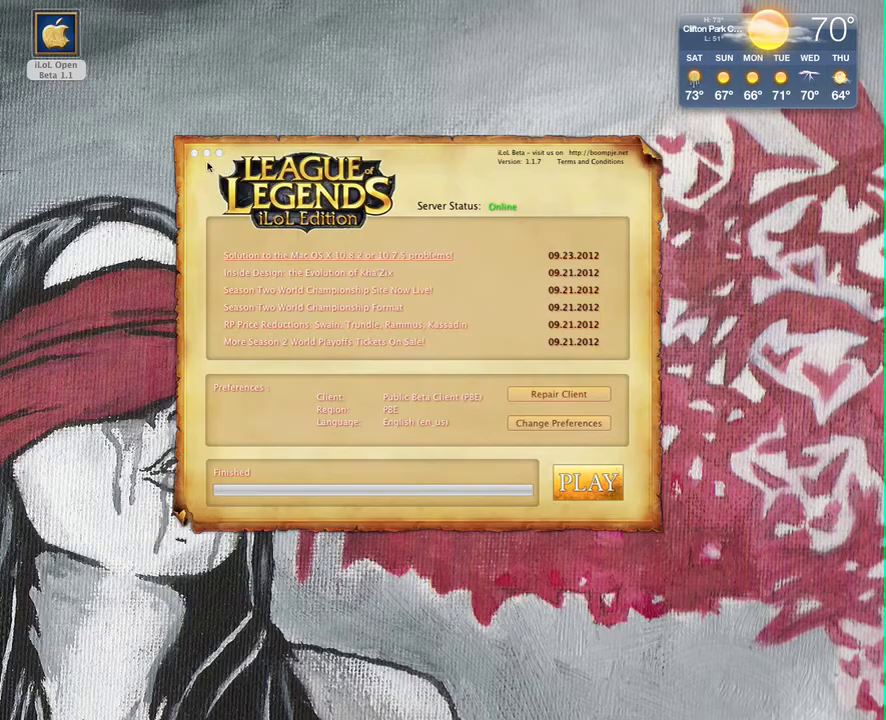
Close the old launcher, copy iLoL Open Beta 1.1 into Applications, and close the installer window
{"action": "left_click", "coordinate": [194, 153]}
{"action": "left_click", "coordinate": [63, 33]}
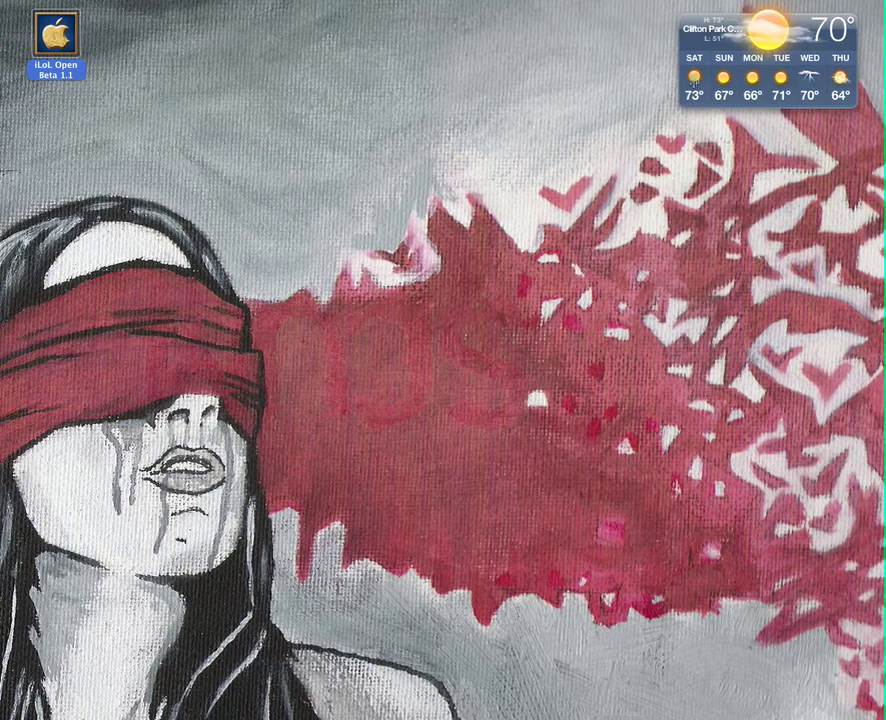
{"action": "key", "text": "super+n"}
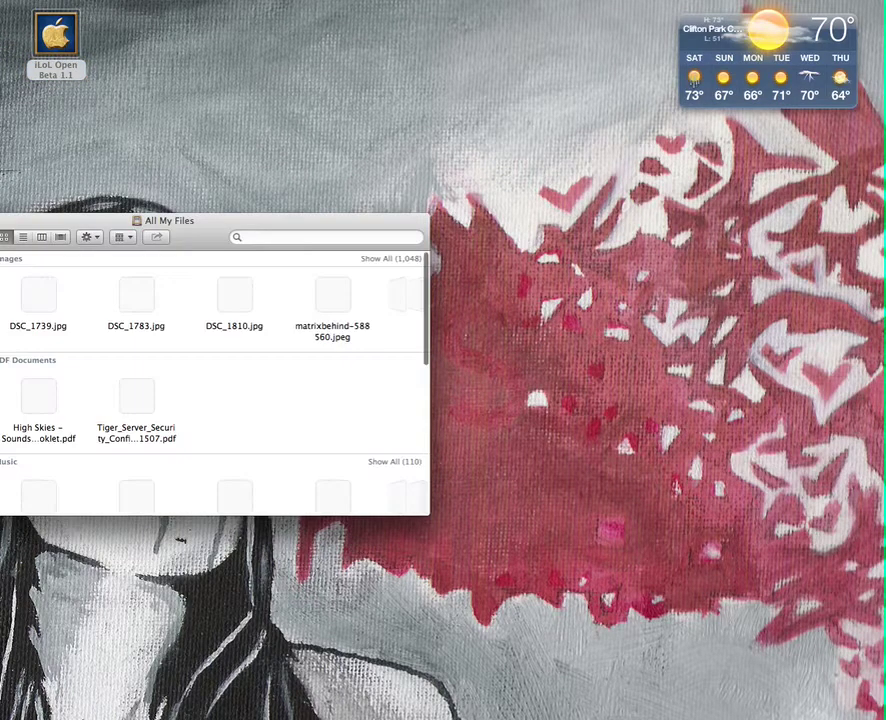
{"action": "left_click_drag", "start_coordinate": [164, 226], "coordinate": [330, 196]}
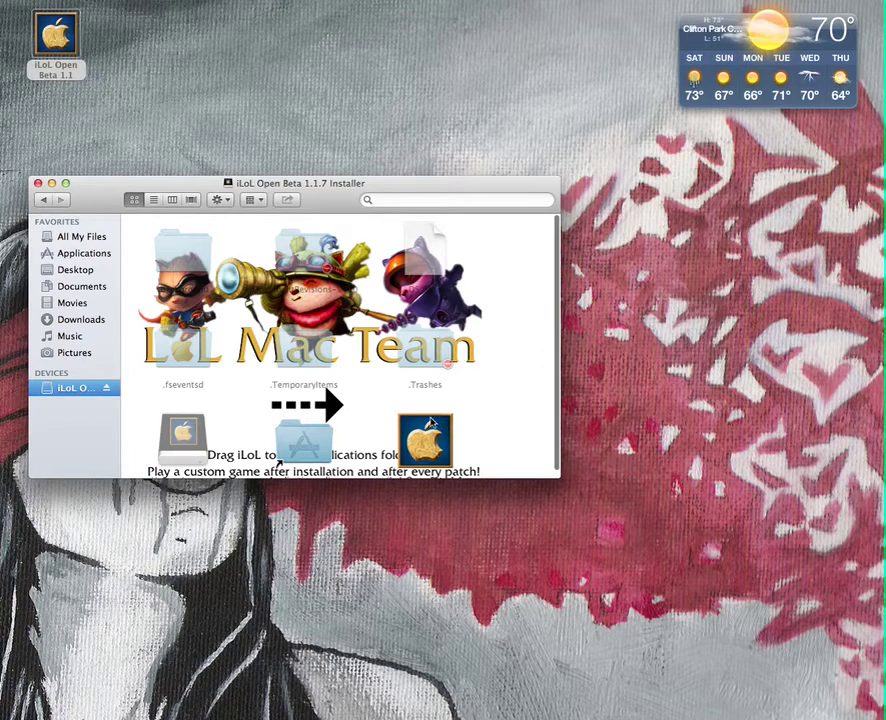
{"action": "scroll", "coordinate": [440, 425], "scroll_direction": "down", "scroll_amount": 1}
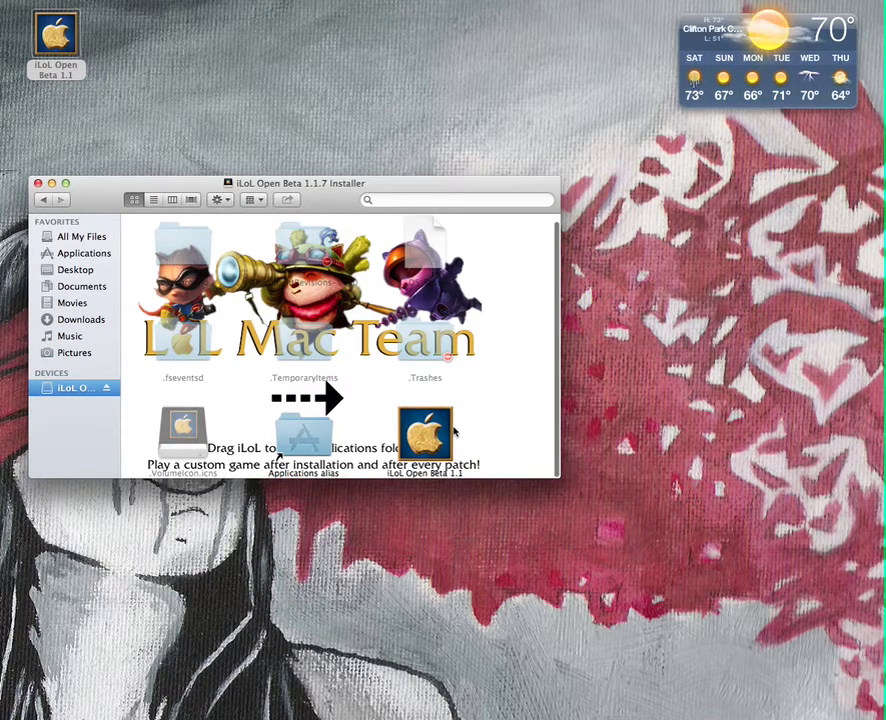
{"action": "left_click_drag", "start_coordinate": [436, 436], "coordinate": [288, 422]}
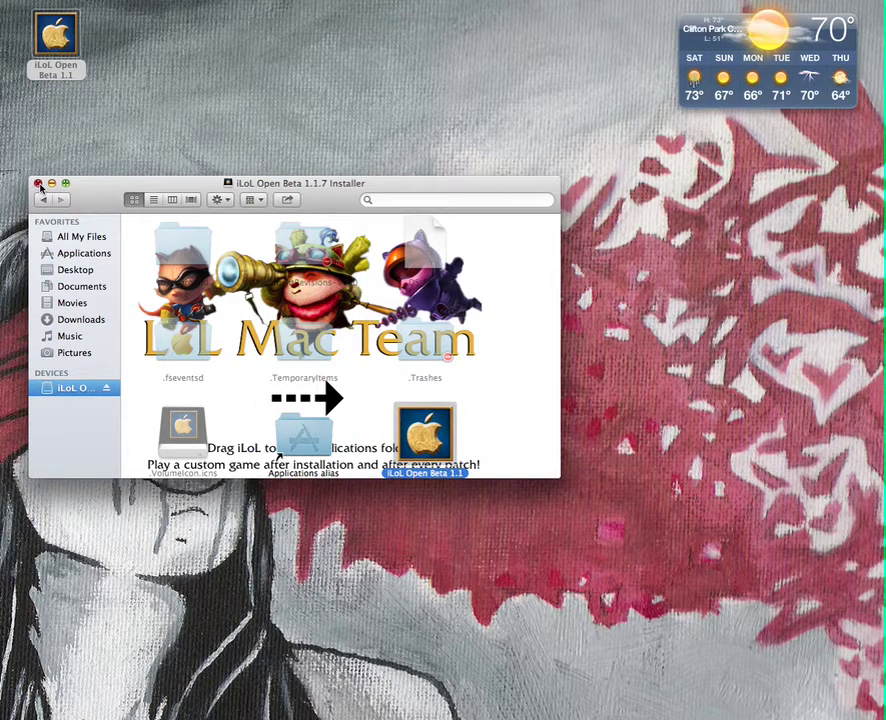
{"action": "left_click", "coordinate": [38, 184]}
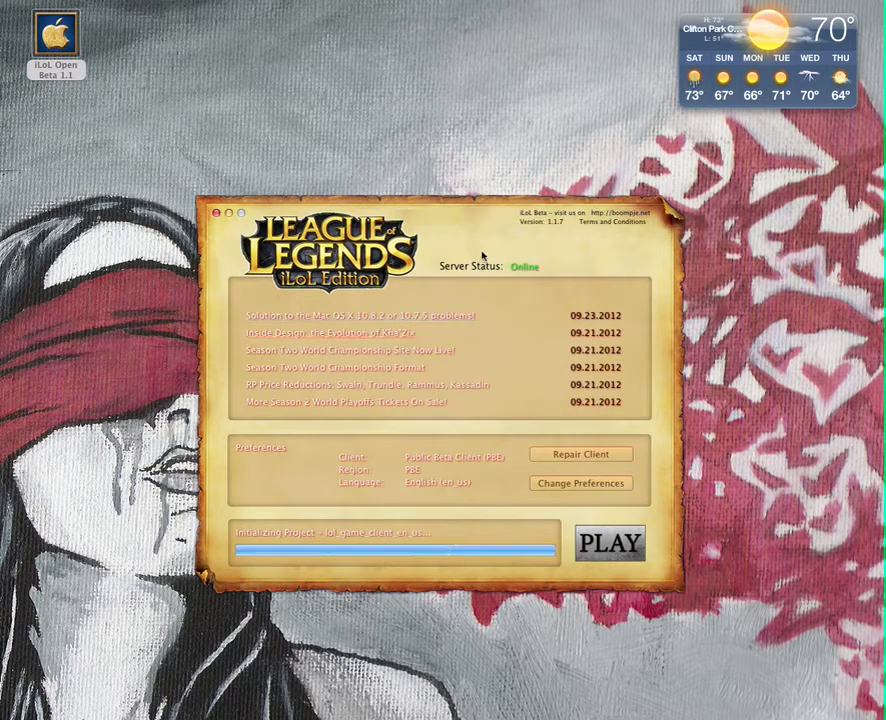
Once the launcher is ready, hit PLAY to start League of Legends at the login screen
{"action": "left_click", "coordinate": [609, 545]}
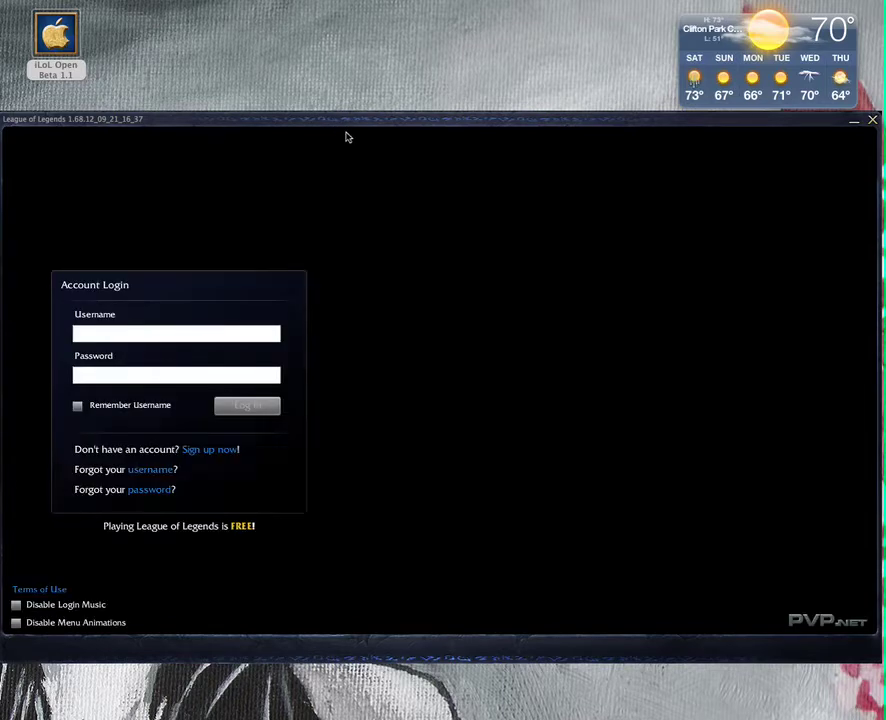
Log in with the account username and password, with login music and menu animations disabled
{"action": "left_click", "coordinate": [199, 337]}
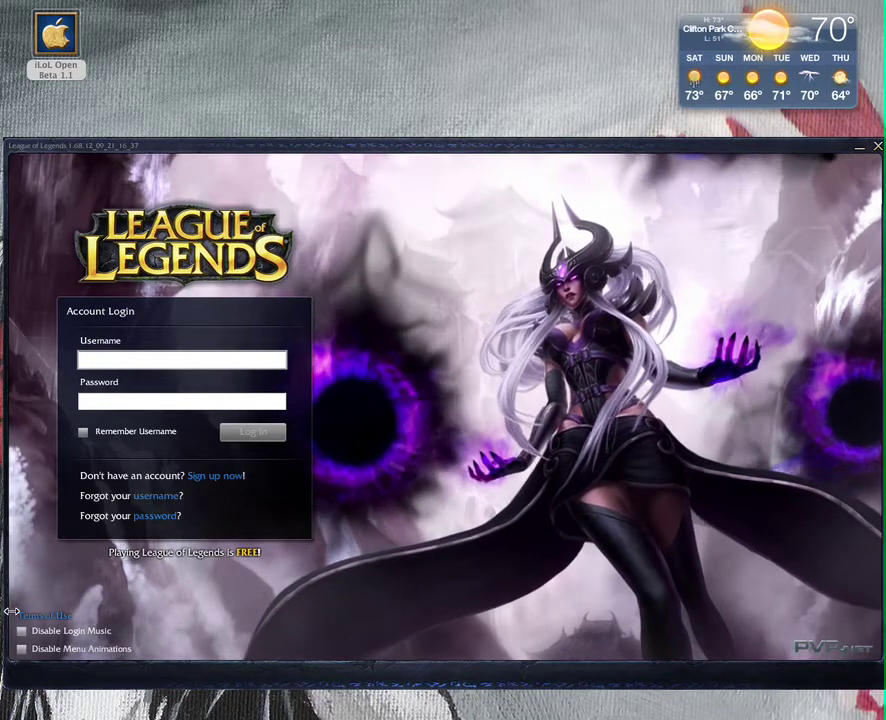
{"action": "type", "text": "hacho"}
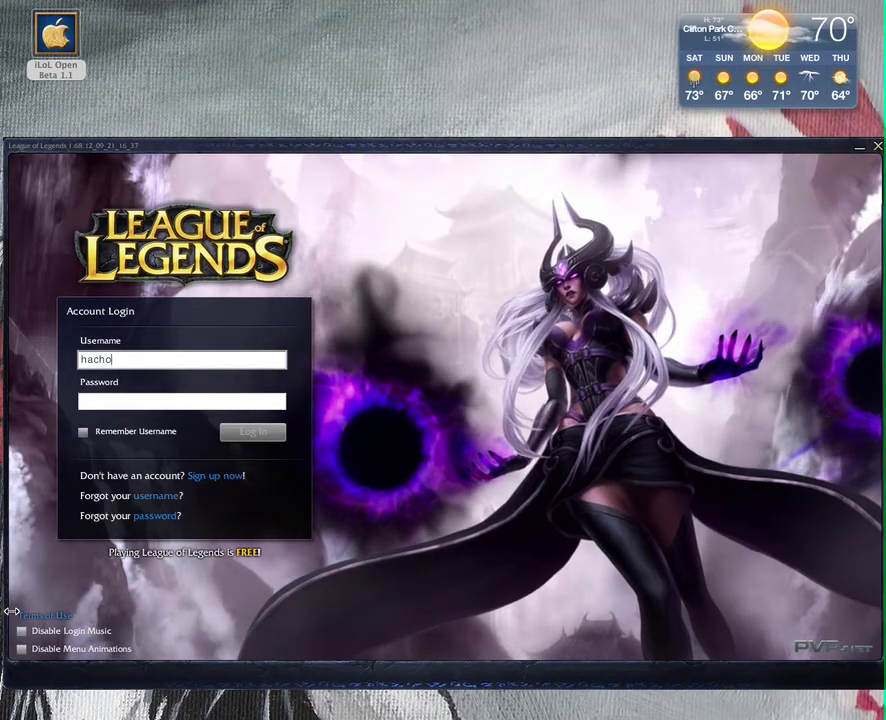
{"action": "type", "text": "o12"}
{"action": "key", "text": "Tab"}
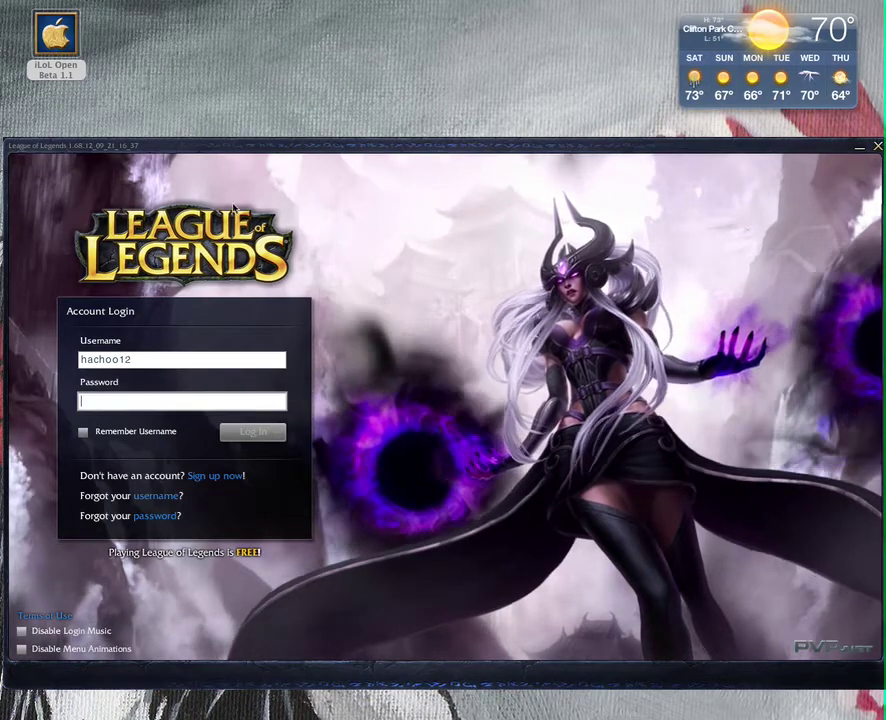
{"action": "left_click", "coordinate": [38, 636]}
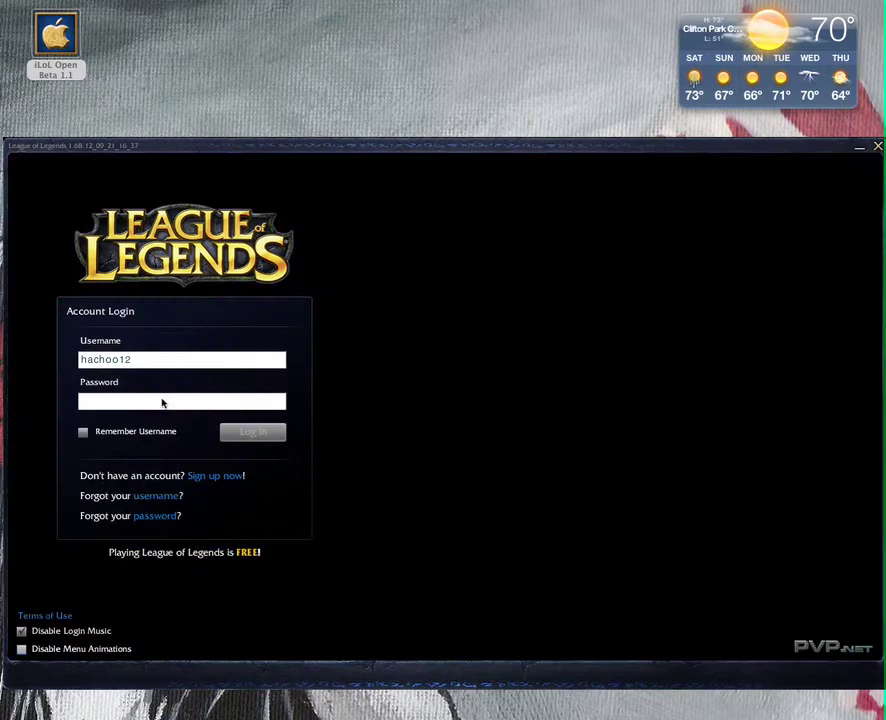
{"action": "left_click", "coordinate": [163, 403]}
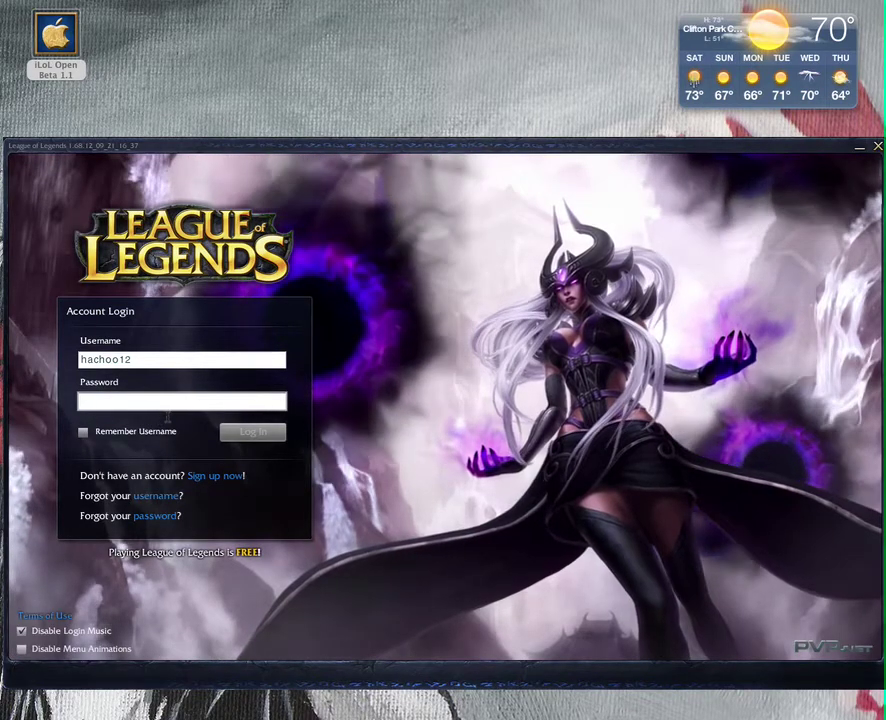
{"action": "left_click", "coordinate": [20, 650]}
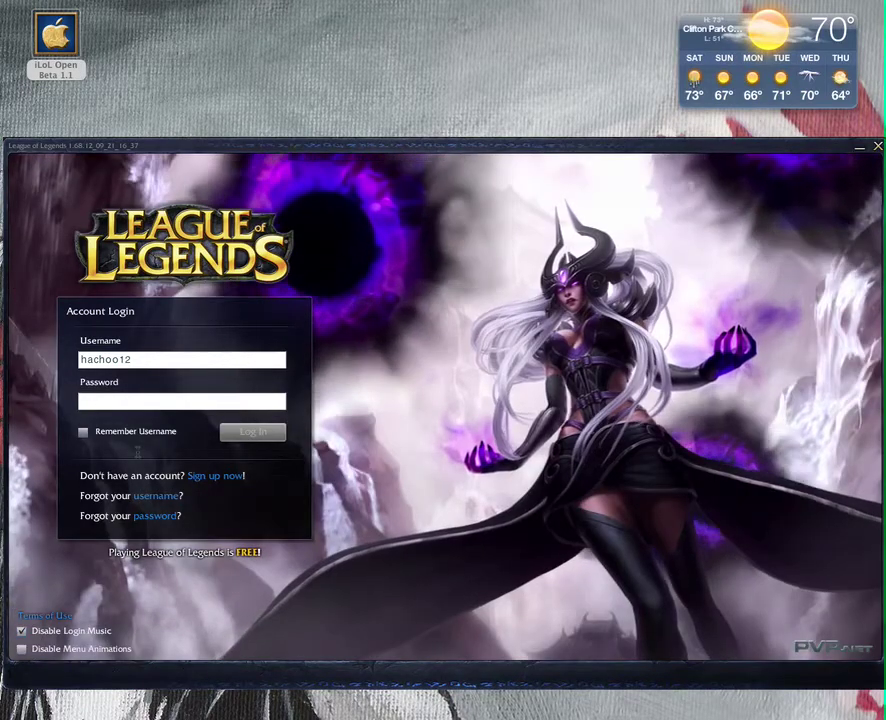
{"action": "type", "text": "***"}
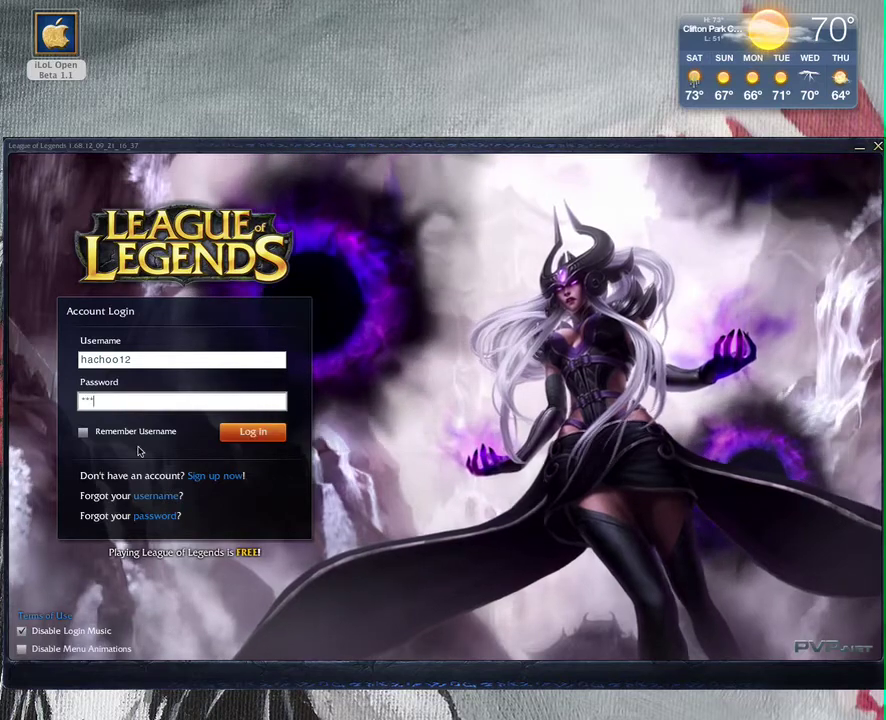
{"action": "type", "text": "*****"}
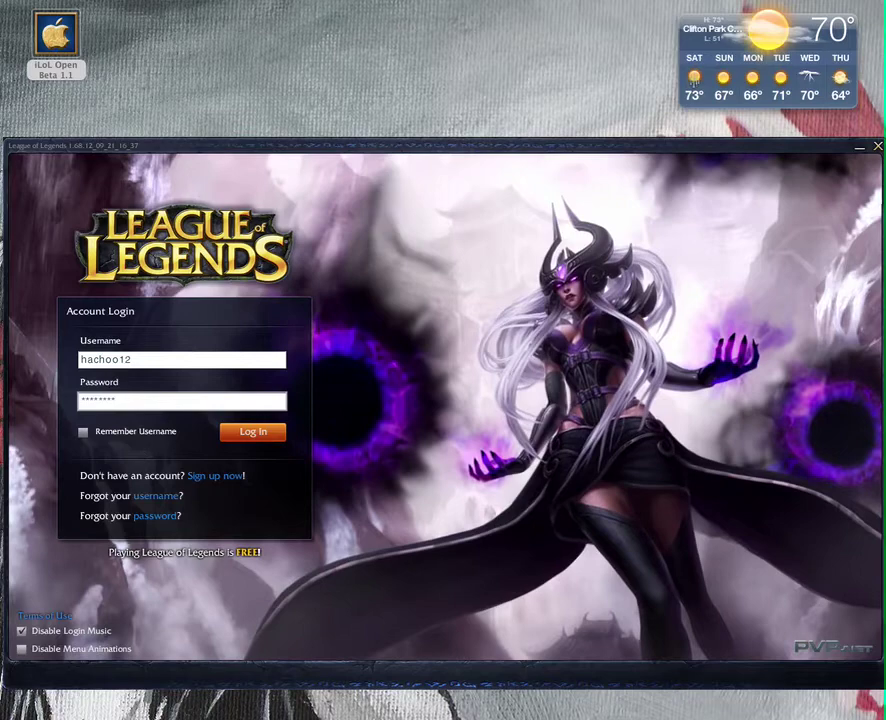
{"action": "key", "text": "Return"}
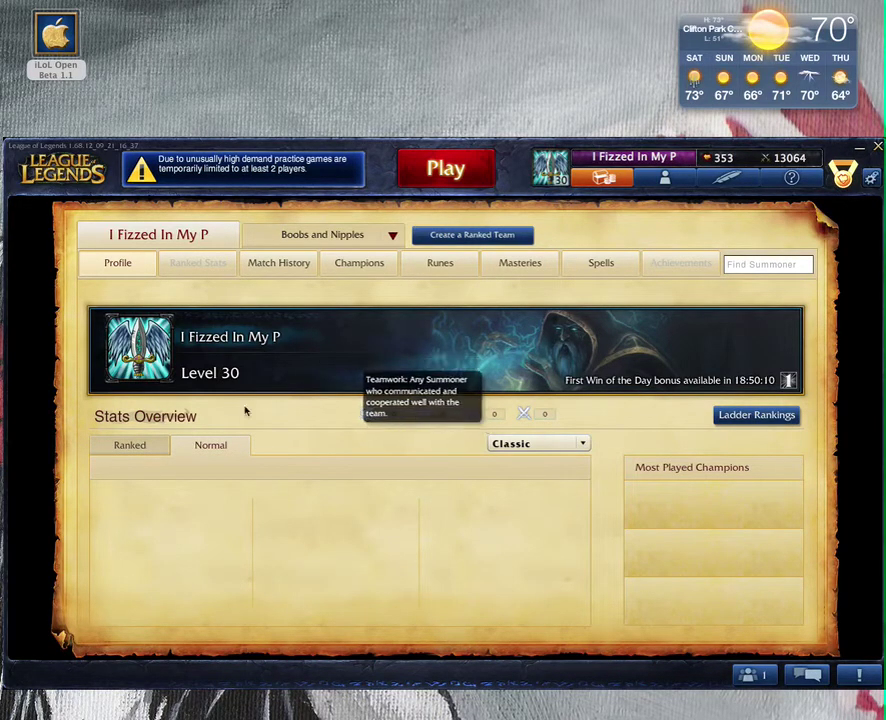
View Ranked then Normal stats, then scroll through the recent Twisted Treeline match history
{"action": "left_click", "coordinate": [166, 446]}
{"action": "left_click", "coordinate": [208, 450]}
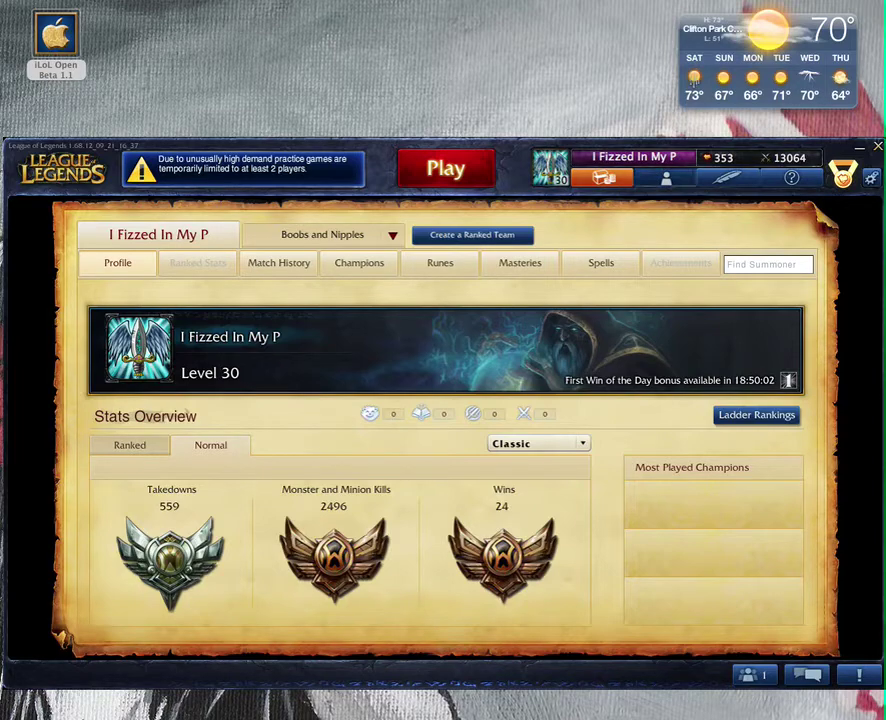
{"action": "left_click", "coordinate": [279, 263]}
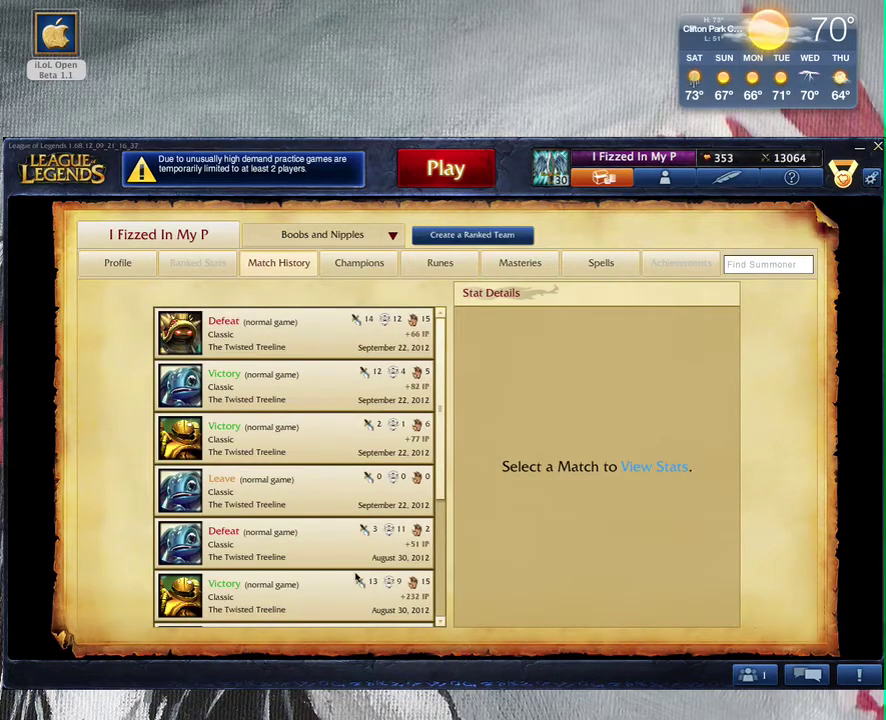
{"action": "scroll", "coordinate": [438, 370], "scroll_direction": "down", "scroll_amount": 1}
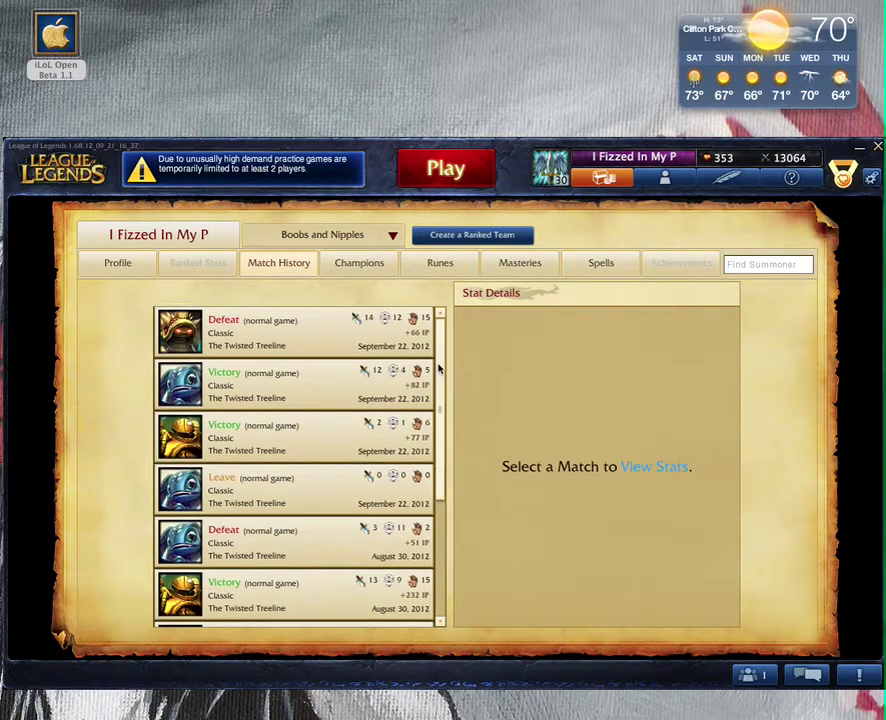
{"action": "left_click_drag", "start_coordinate": [441, 370], "coordinate": [448, 512]}
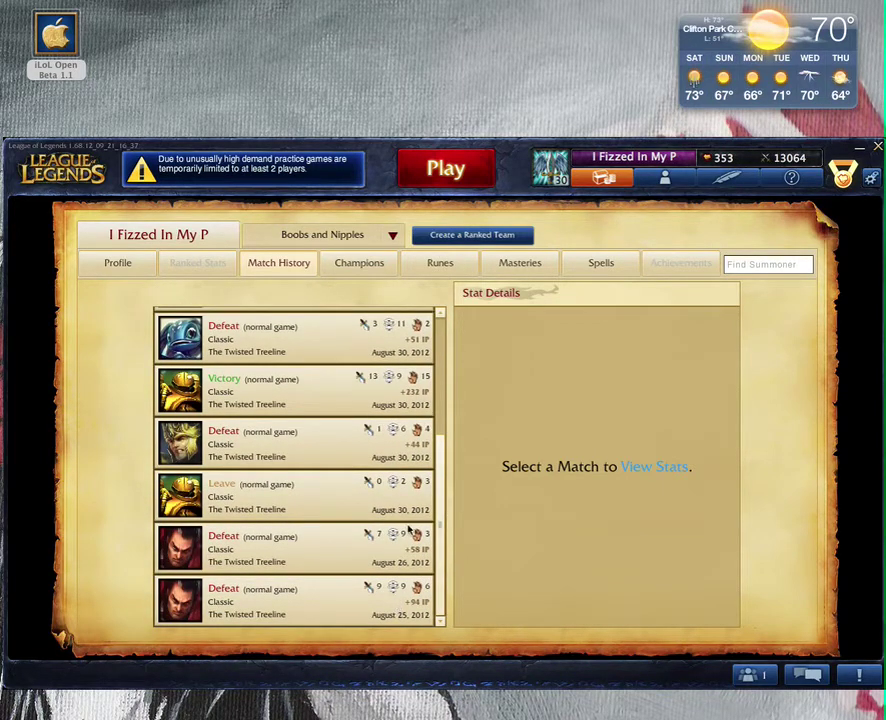
{"action": "left_click_drag", "start_coordinate": [446, 484], "coordinate": [447, 383]}
{"action": "scroll", "coordinate": [375, 360], "scroll_direction": "up", "scroll_amount": 2}
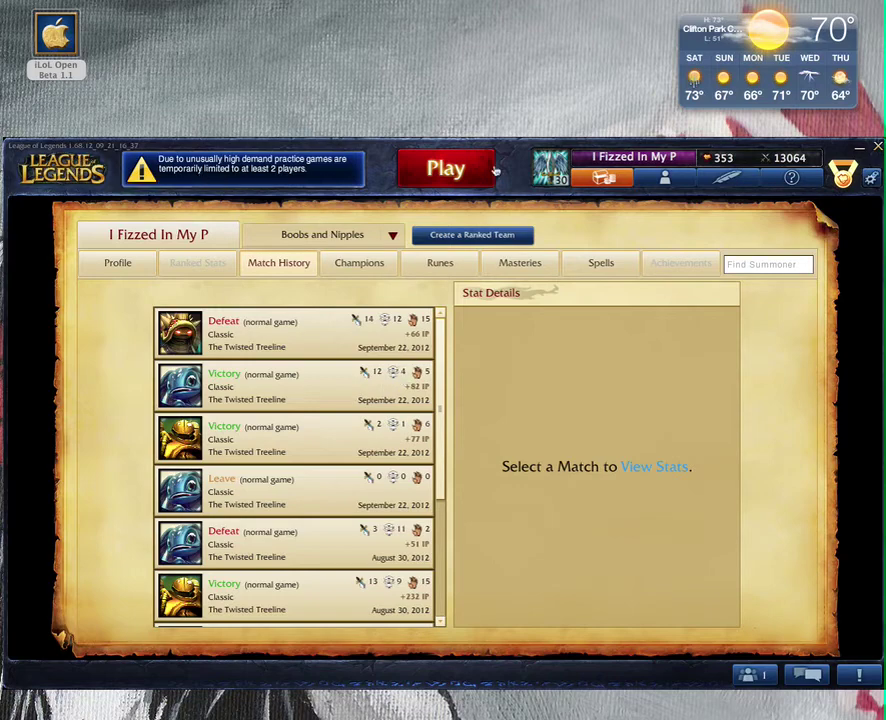
Return to the League of Legends home page and bring up the Exit Now? log-out prompt
{"action": "left_click", "coordinate": [530, 201]}
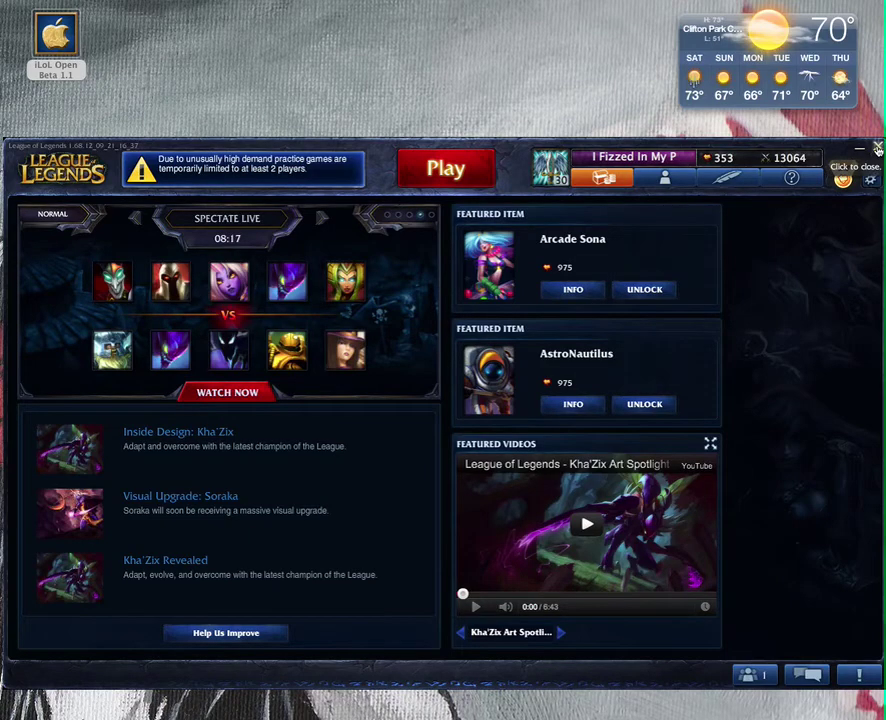
{"action": "left_click", "coordinate": [878, 148]}
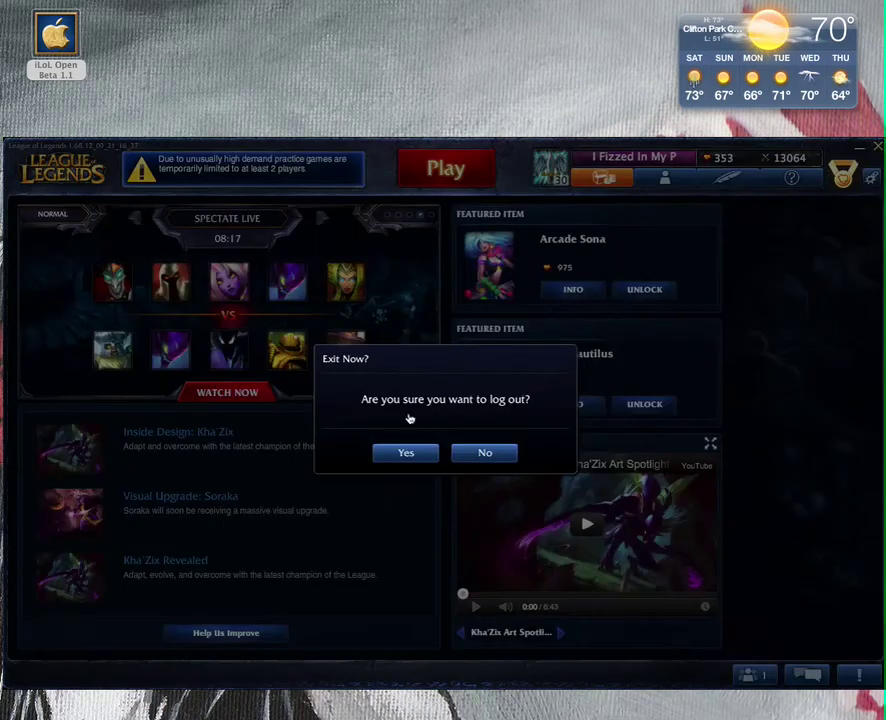